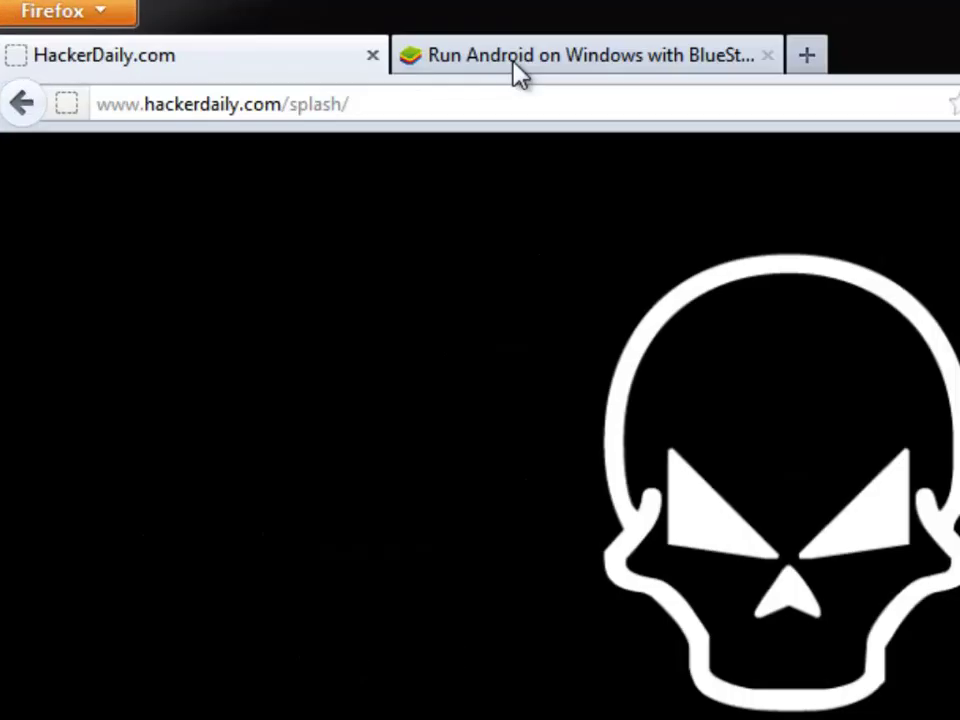
- Switch Firefox to the 'Run Android on Windows with BlueStacks' page
{"action": "left_click", "coordinate": [320, 40]}
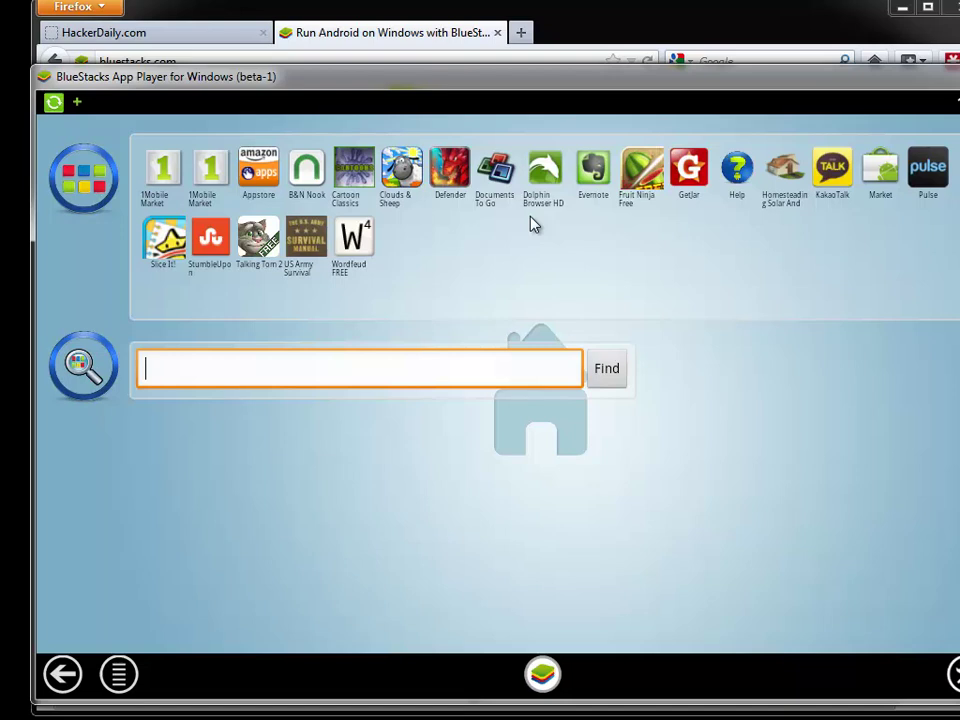
- Search BlueStacks apps for 'dolphin' and close the autocomplete suggestions
{"action": "type", "text": "dolphin"}
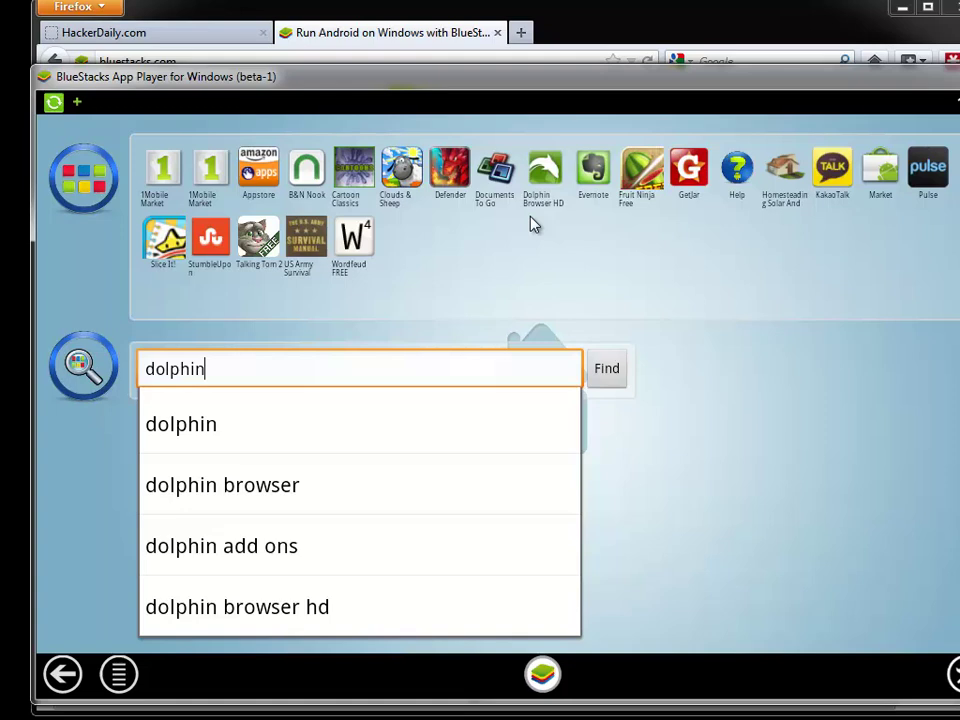
{"action": "left_click", "coordinate": [758, 432]}
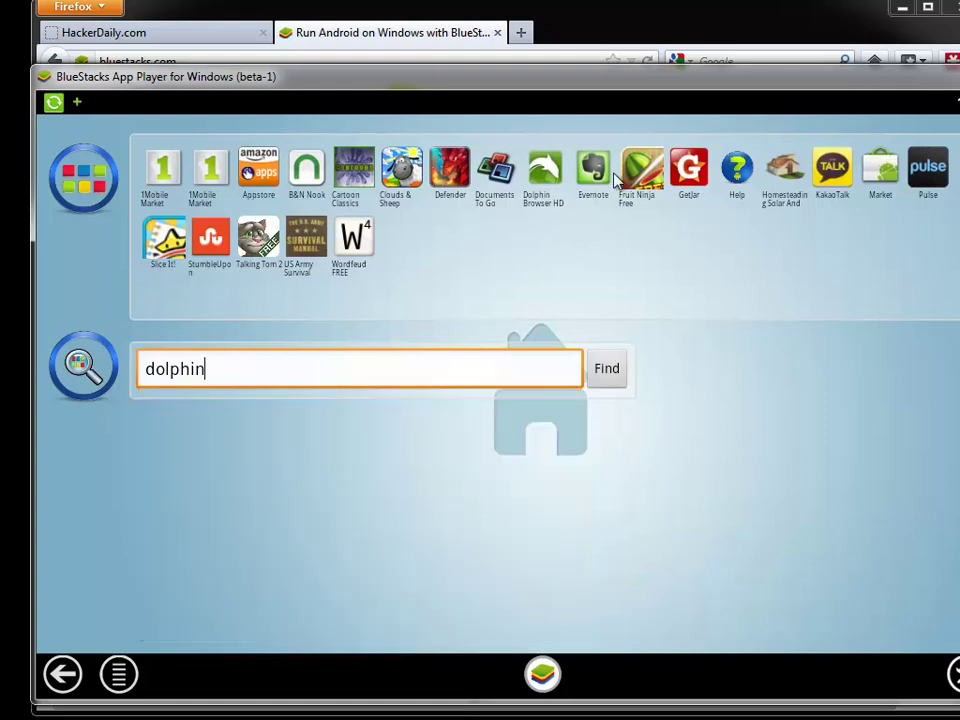
- In Dolphin Browser HD, download ghosttowns.apk from the Hacker Daily Ghost Towns page
{"action": "left_click", "coordinate": [566, 190]}
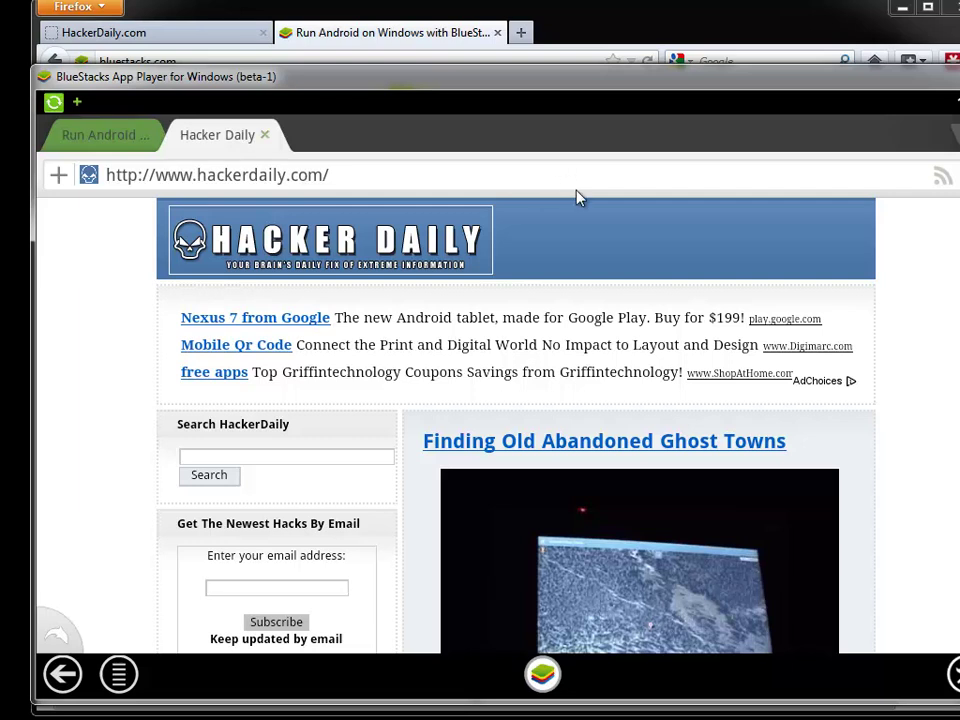
{"action": "scroll", "coordinate": [896, 280], "scroll_direction": "down", "scroll_amount": 5}
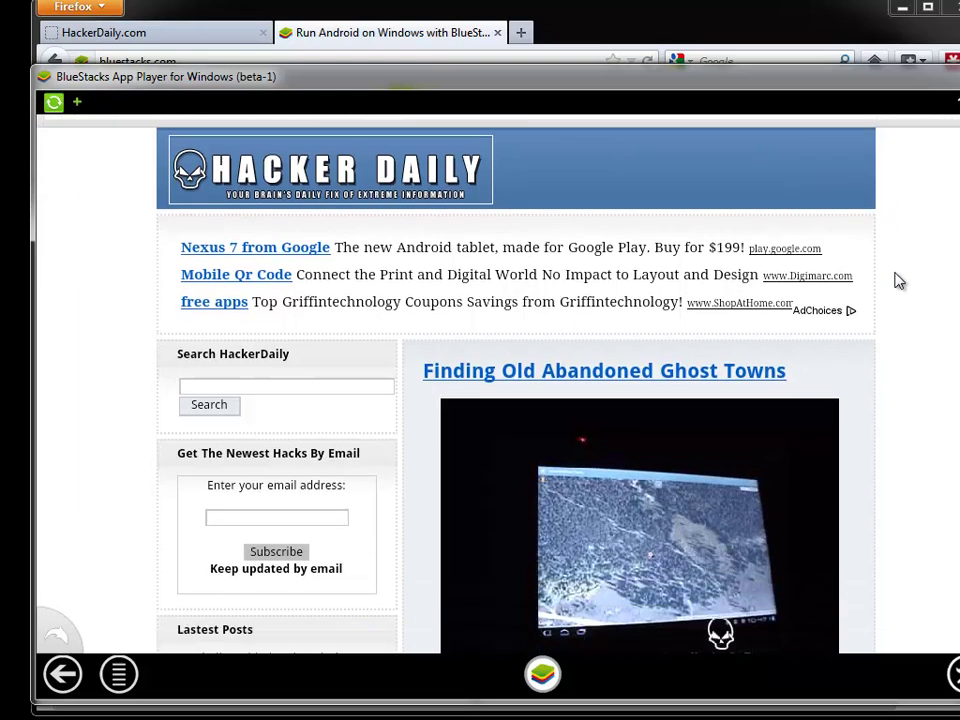
{"action": "scroll", "coordinate": [897, 287], "scroll_direction": "down", "scroll_amount": 12}
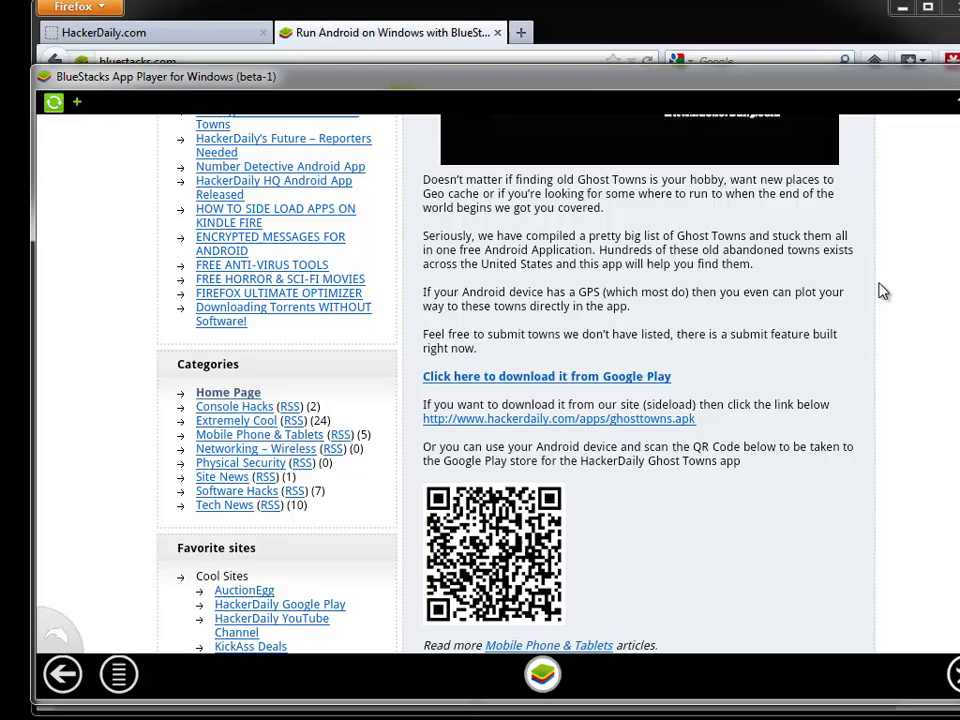
{"action": "scroll", "coordinate": [883, 291], "scroll_direction": "up", "scroll_amount": 15}
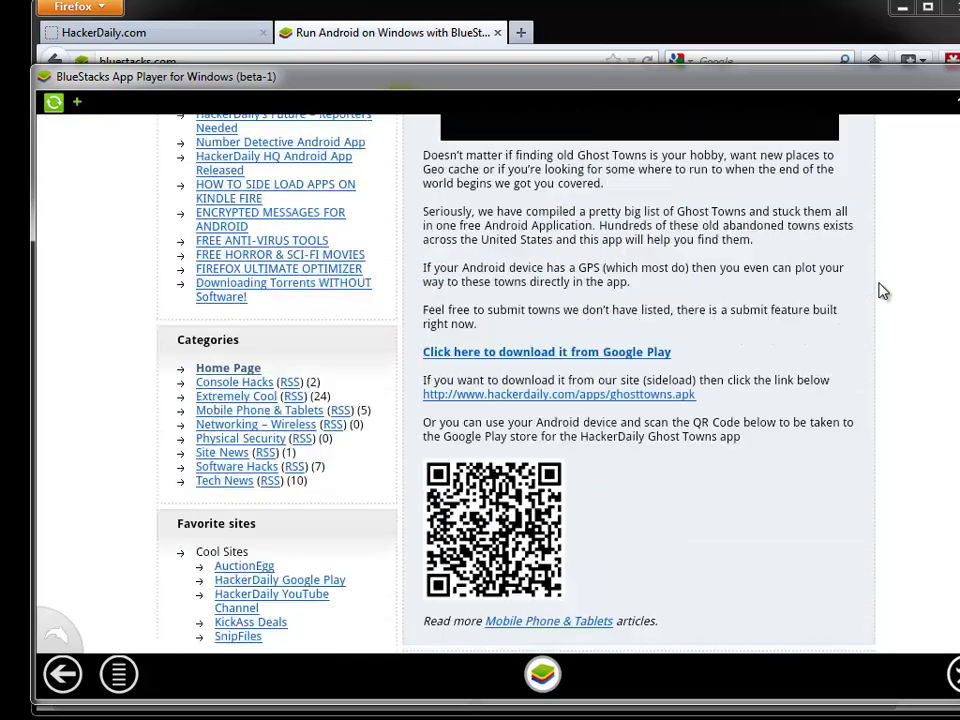
{"action": "scroll", "coordinate": [881, 297], "scroll_direction": "down", "scroll_amount": 6}
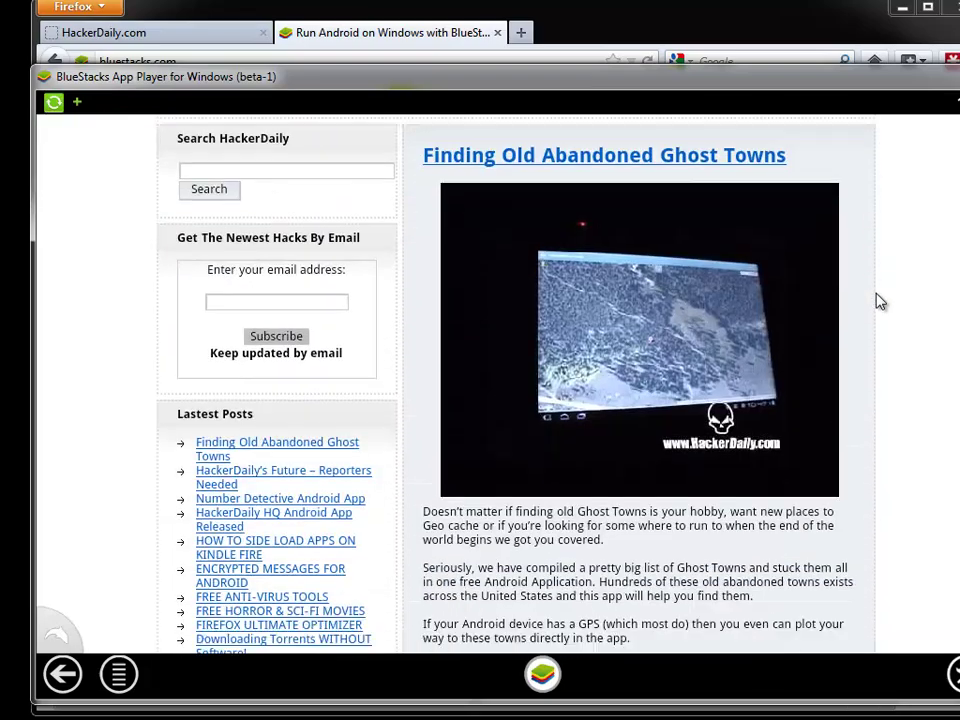
{"action": "scroll", "coordinate": [880, 293], "scroll_direction": "down", "scroll_amount": 3}
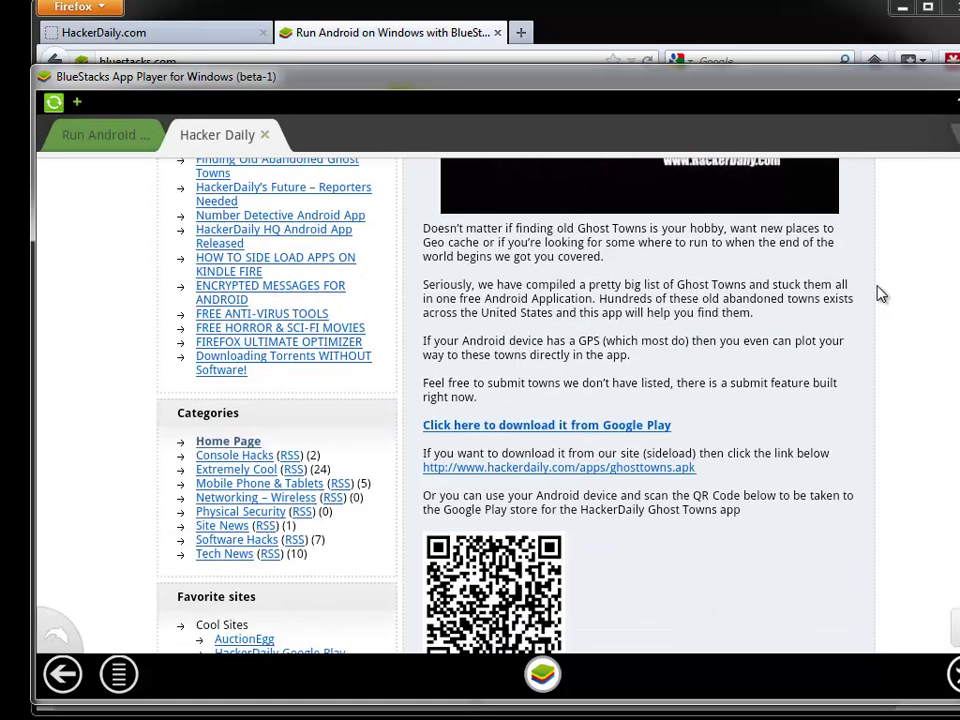
{"action": "left_click", "coordinate": [609, 469]}
{"action": "left_click", "coordinate": [617, 467]}
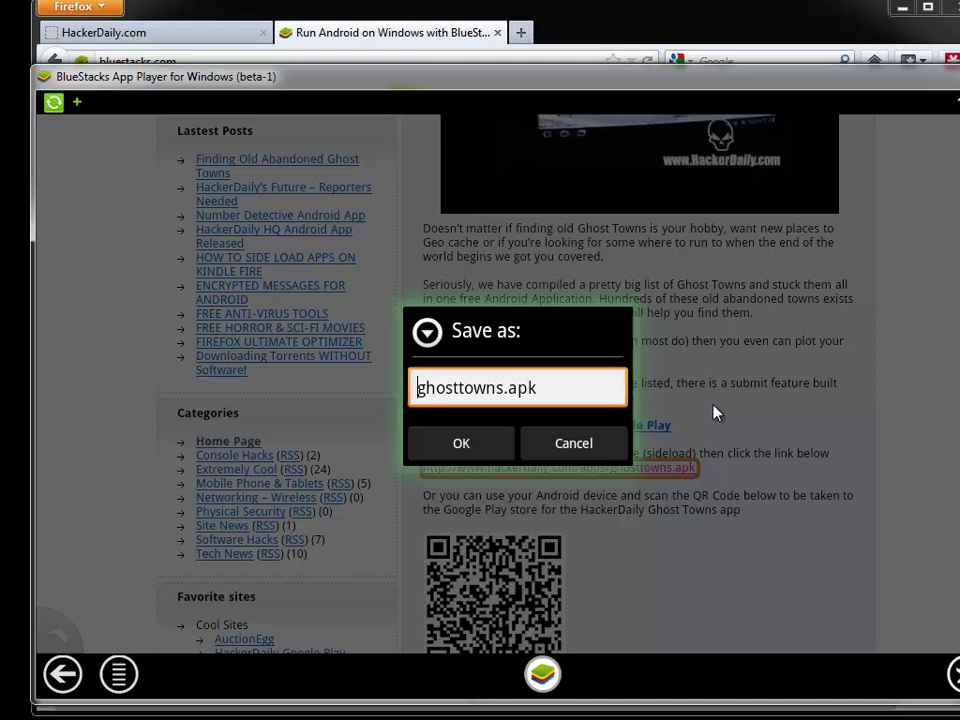
{"action": "left_click", "coordinate": [432, 445]}
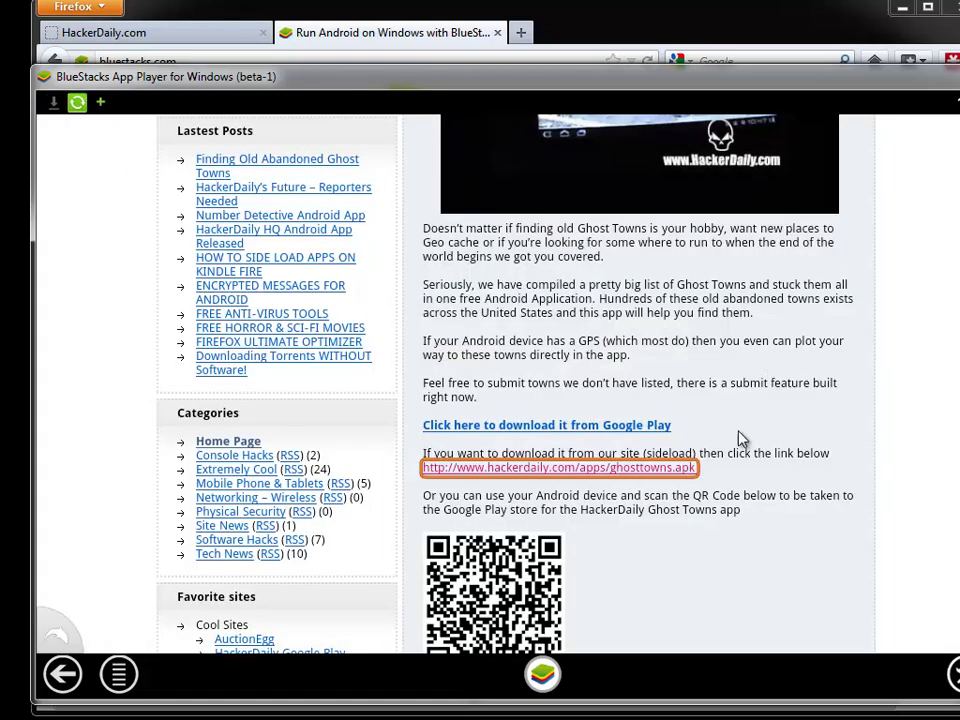
- Open Dolphin's download history through the browser's More options
{"action": "left_click", "coordinate": [125, 676]}
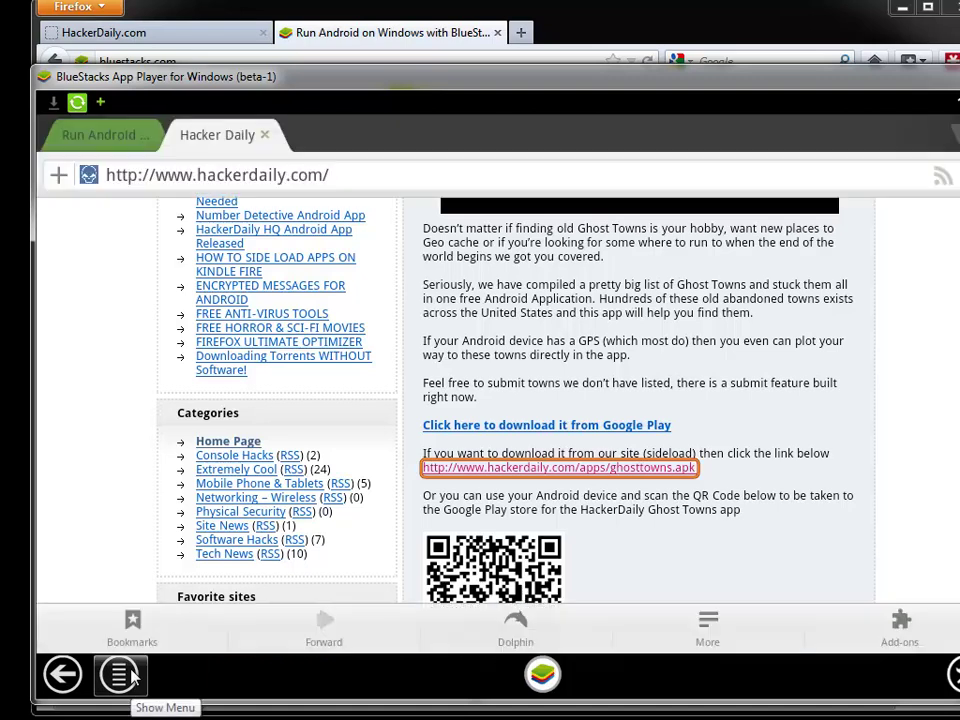
{"action": "left_click", "coordinate": [899, 622]}
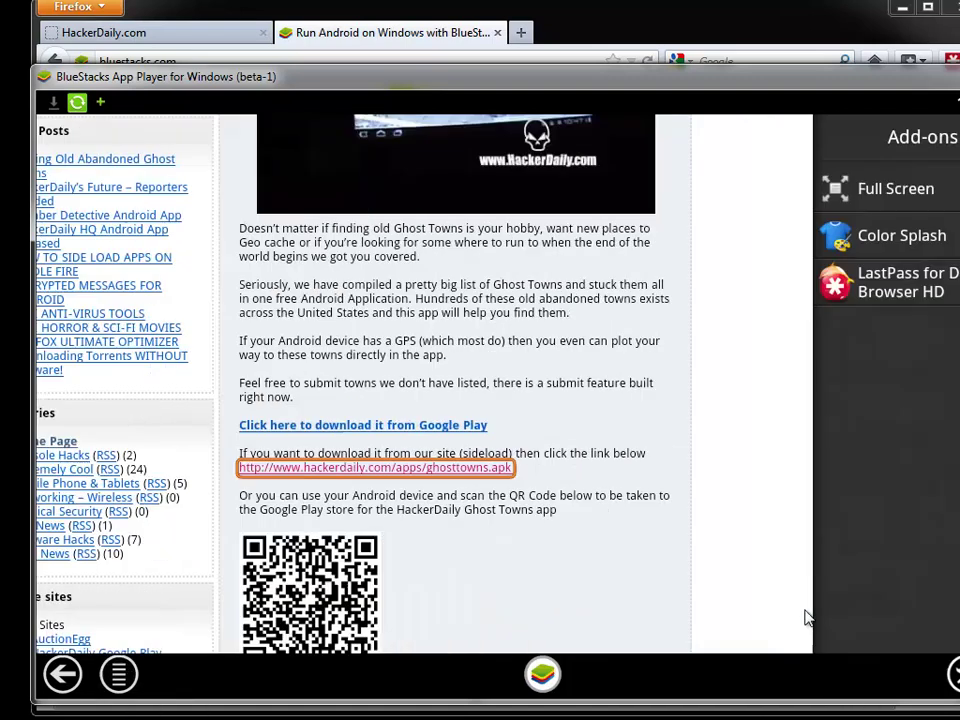
{"action": "left_click", "coordinate": [118, 675]}
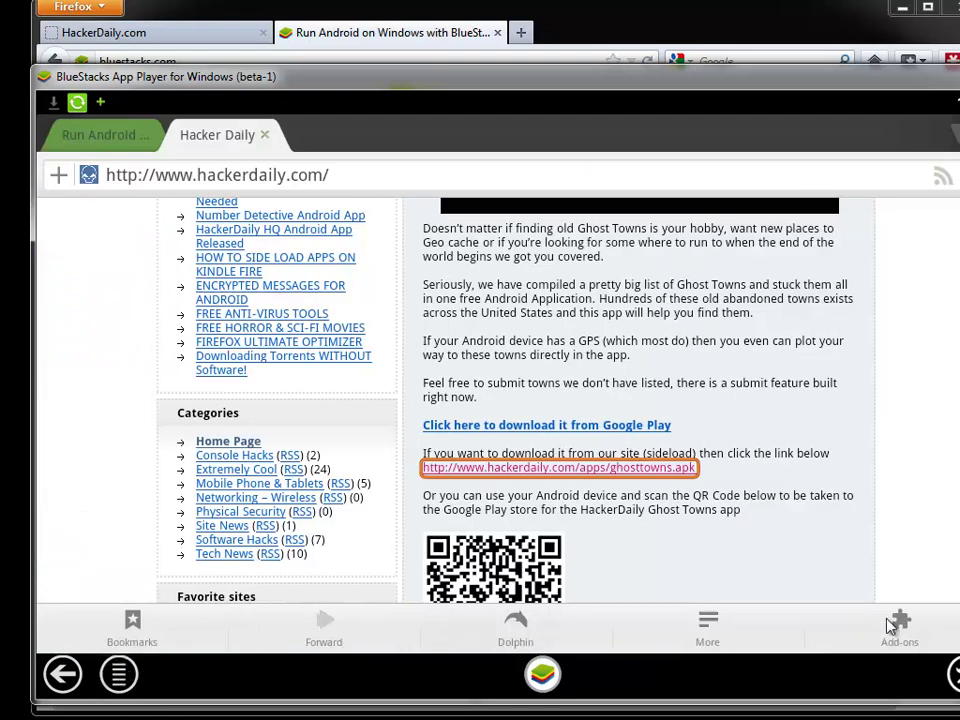
{"action": "left_click", "coordinate": [720, 640]}
{"action": "left_click", "coordinate": [905, 503]}
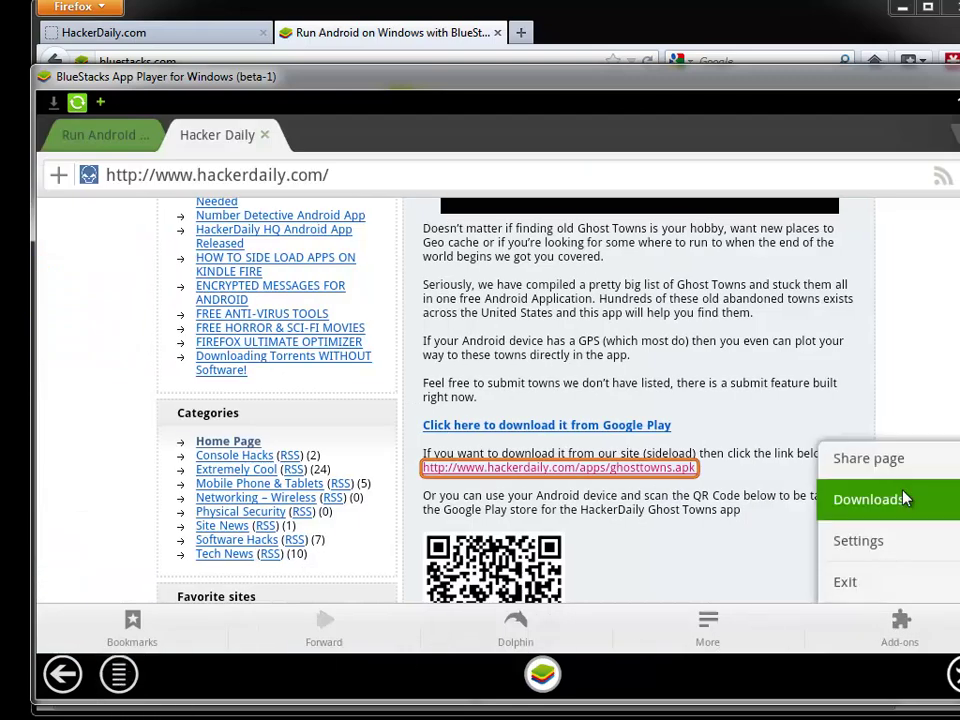
- Install and open Ghost Towns from ghosttowns.apk, then go back to the BlueStacks home screen
{"action": "left_click", "coordinate": [152, 236]}
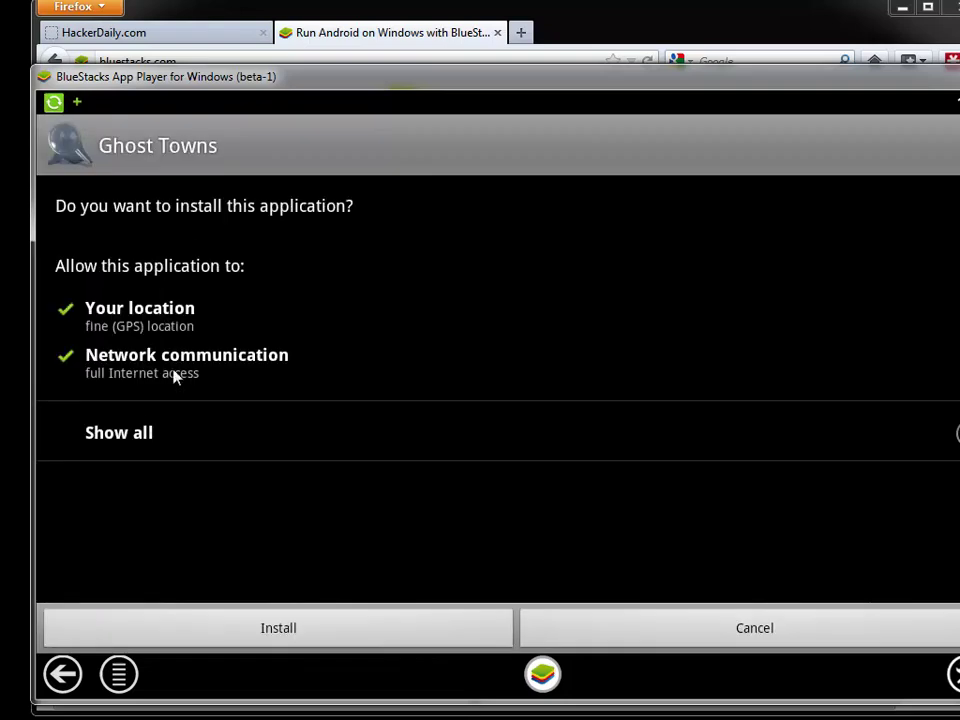
{"action": "left_click", "coordinate": [258, 622]}
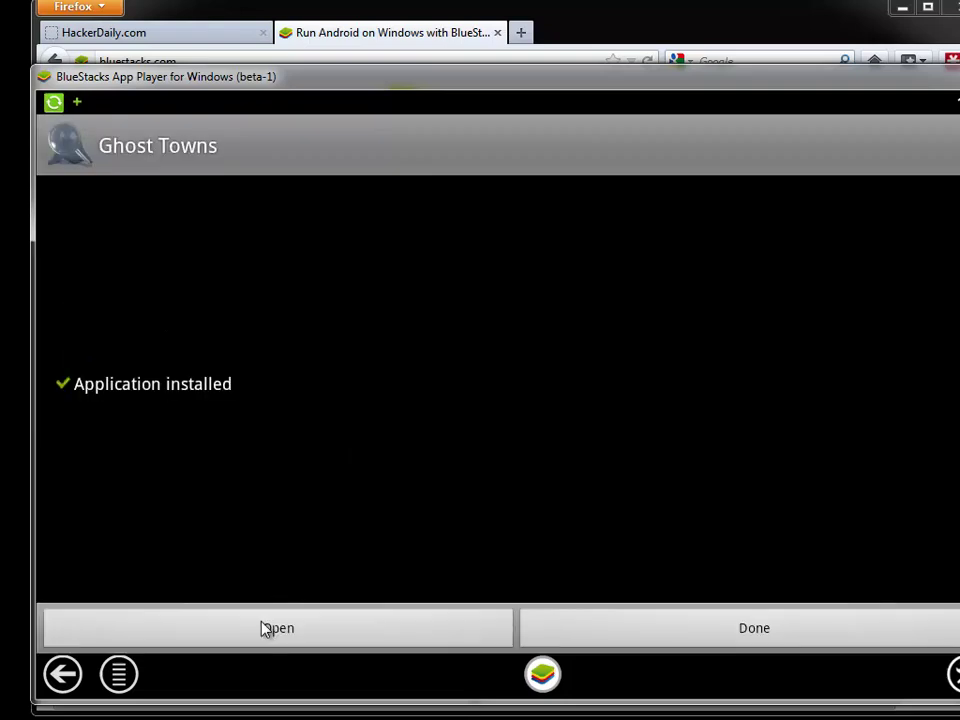
{"action": "left_click", "coordinate": [296, 624]}
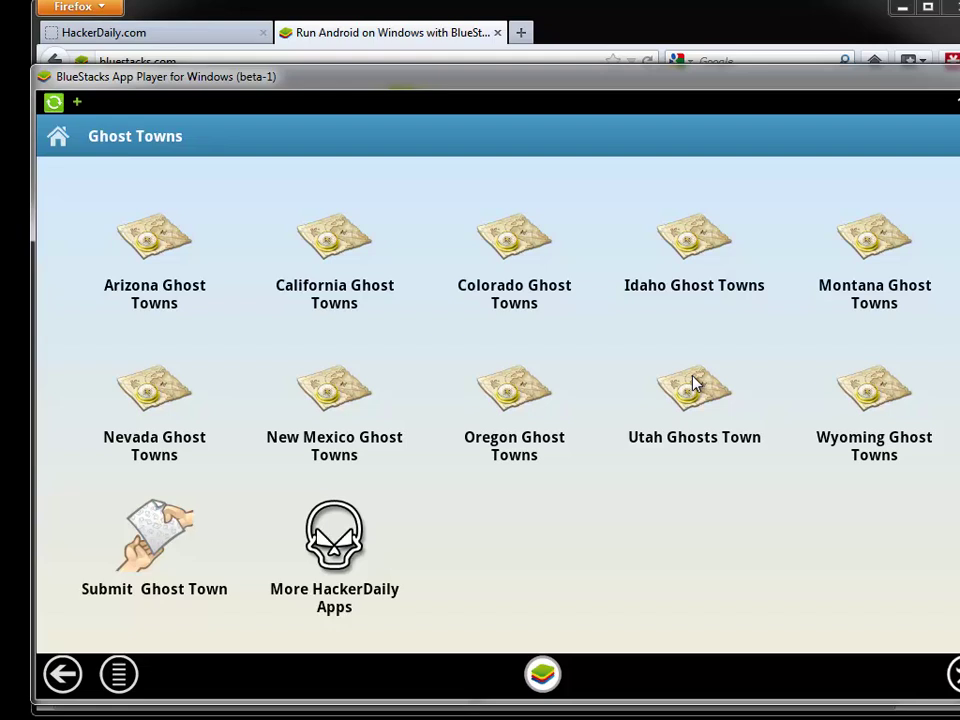
{"action": "left_click", "coordinate": [543, 678]}
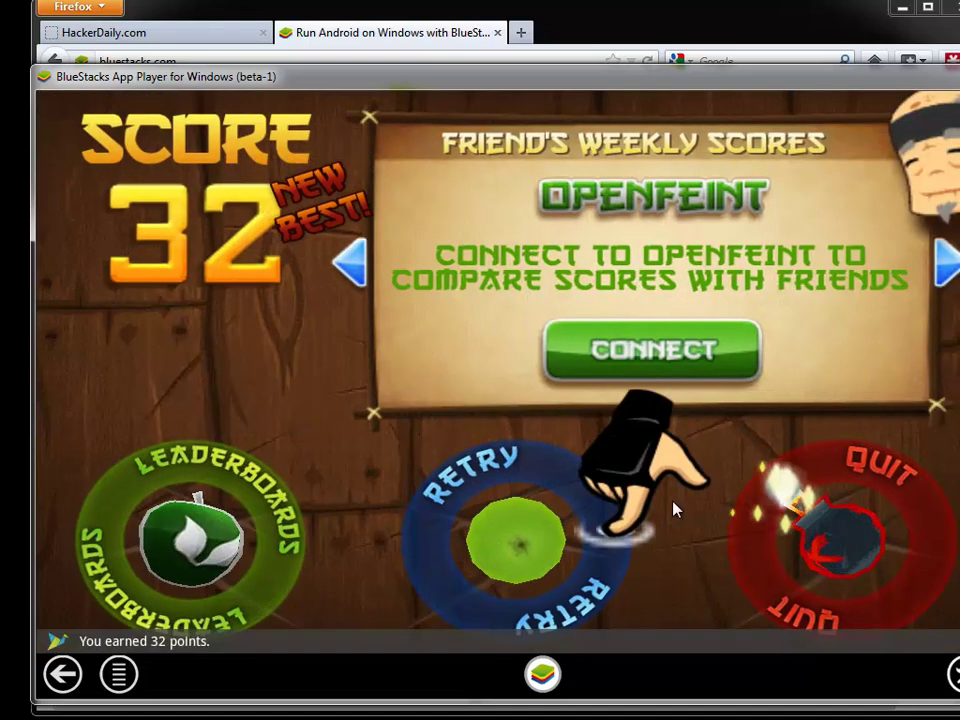
- Slice the Retry apple for a new round, then slice watermelons, kiwis, bananas and oranges until the score is 15
{"action": "left_click_drag", "start_coordinate": [673, 510], "coordinate": [388, 604]}
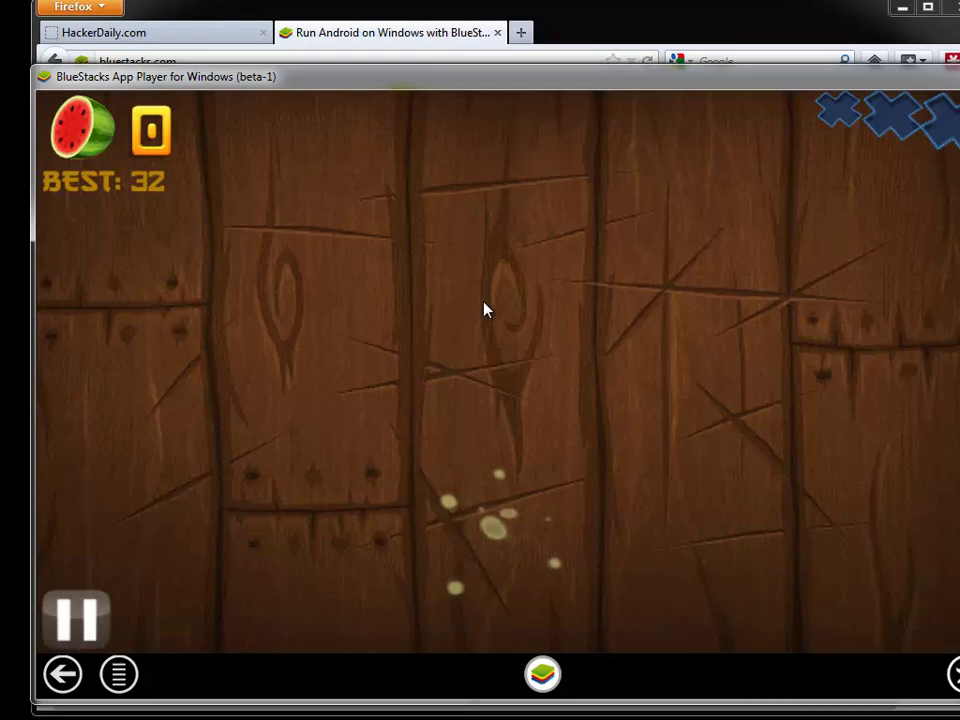
{"action": "left_click_drag", "start_coordinate": [474, 321], "coordinate": [495, 281]}
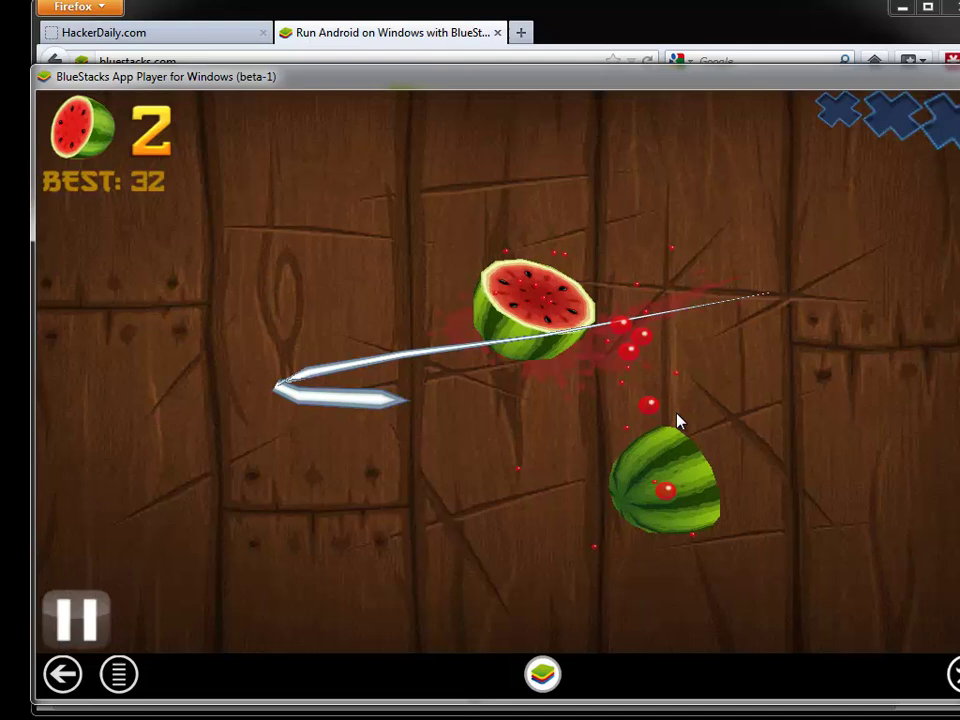
{"action": "left_click_drag", "start_coordinate": [126, 334], "coordinate": [782, 486]}
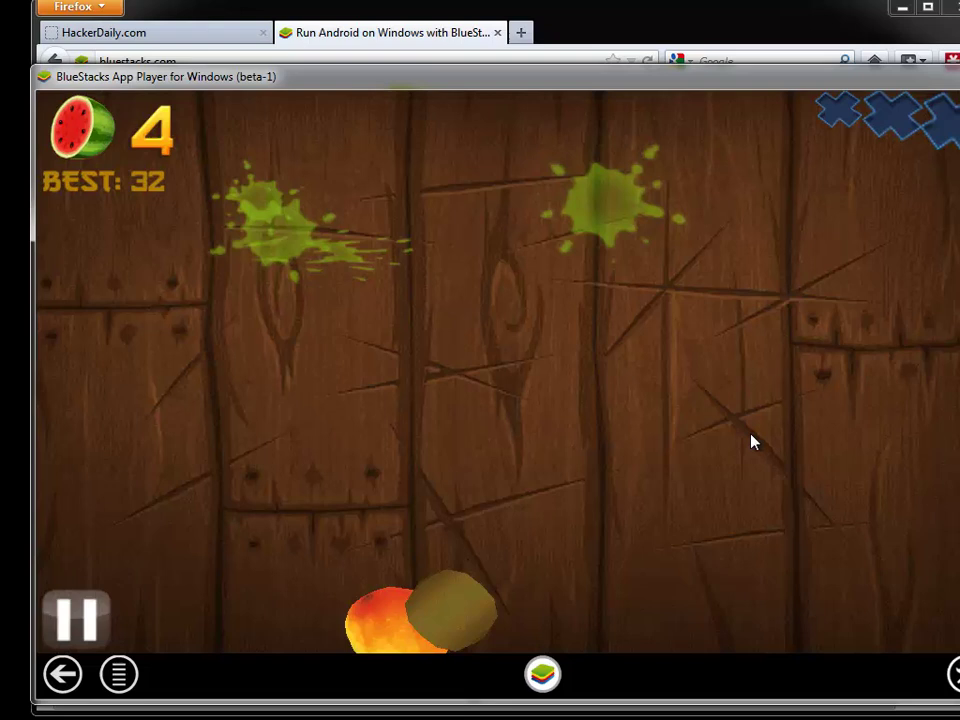
{"action": "mouse_move", "coordinate": [621, 414]}
{"action": "left_mouse_down"}
{"action": "mouse_move", "coordinate": [673, 375]}
{"action": "mouse_move", "coordinate": [675, 472]}
{"action": "left_mouse_up"}
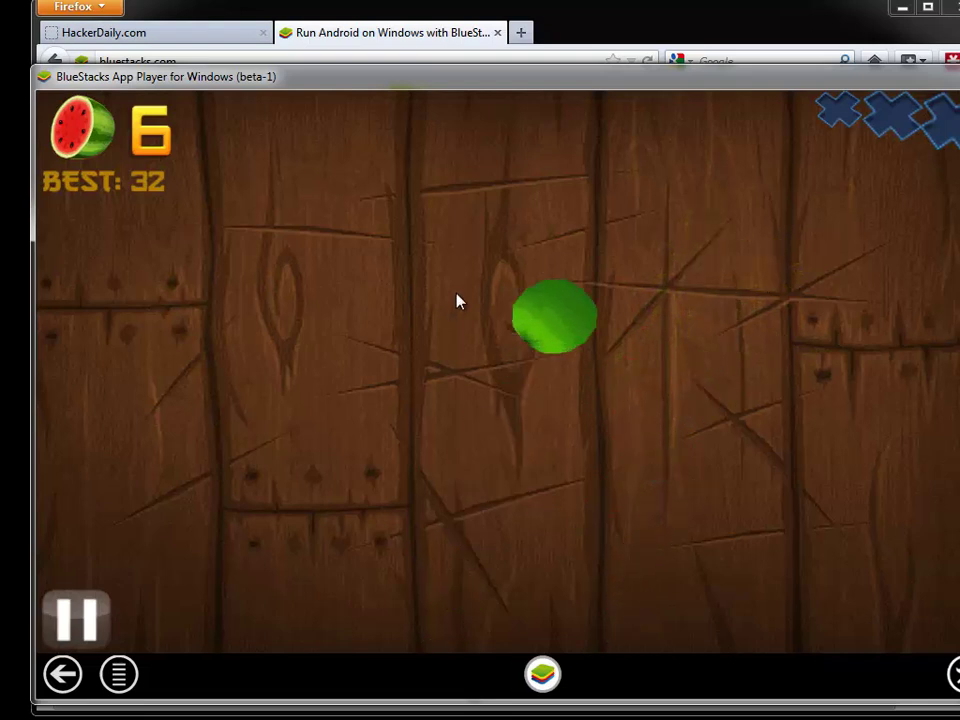
{"action": "mouse_move", "coordinate": [456, 300]}
{"action": "left_mouse_down"}
{"action": "mouse_move", "coordinate": [600, 379]}
{"action": "mouse_move", "coordinate": [173, 202]}
{"action": "mouse_move", "coordinate": [634, 381]}
{"action": "mouse_move", "coordinate": [664, 444]}
{"action": "mouse_move", "coordinate": [165, 261]}
{"action": "mouse_move", "coordinate": [648, 326]}
{"action": "mouse_move", "coordinate": [656, 456]}
{"action": "mouse_move", "coordinate": [574, 236]}
{"action": "mouse_move", "coordinate": [707, 343]}
{"action": "mouse_move", "coordinate": [737, 348]}
{"action": "mouse_move", "coordinate": [356, 321]}
{"action": "mouse_move", "coordinate": [909, 332]}
{"action": "left_mouse_up"}
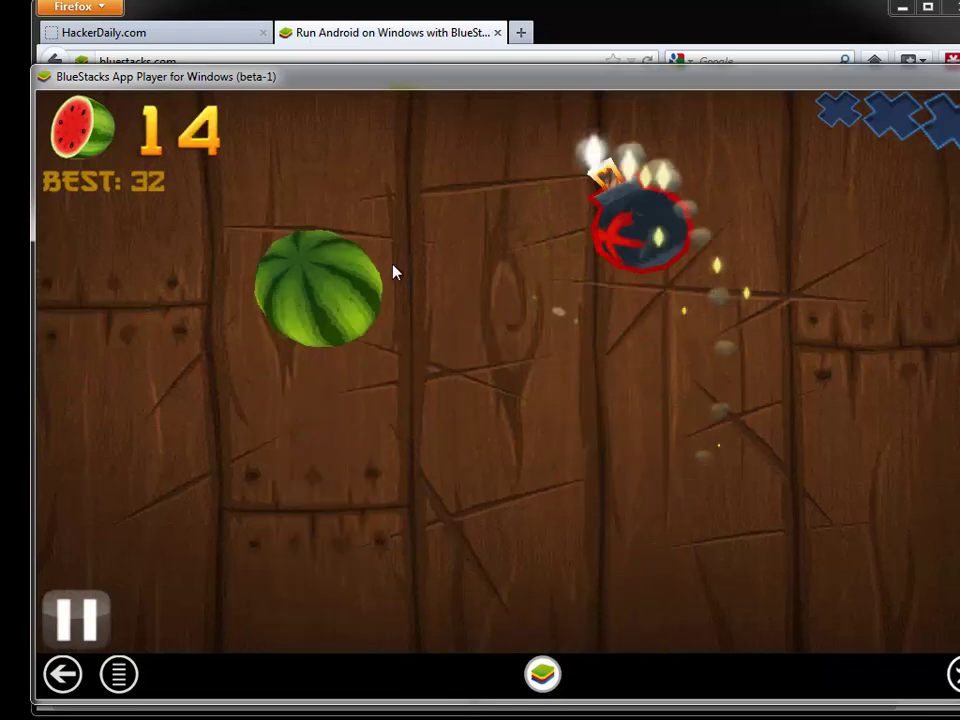
{"action": "left_click_drag", "start_coordinate": [394, 272], "coordinate": [283, 681]}
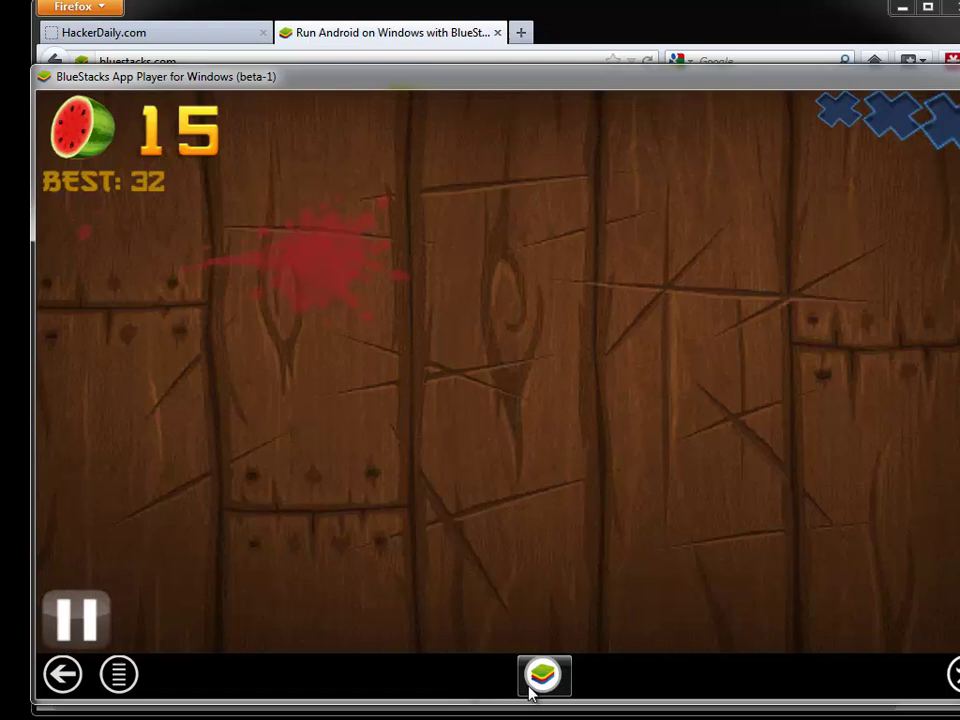
- Exit Fruit Ninja to the BlueStacks home screen
{"action": "left_click", "coordinate": [542, 675]}
{"action": "type", "text": "dolphin"}
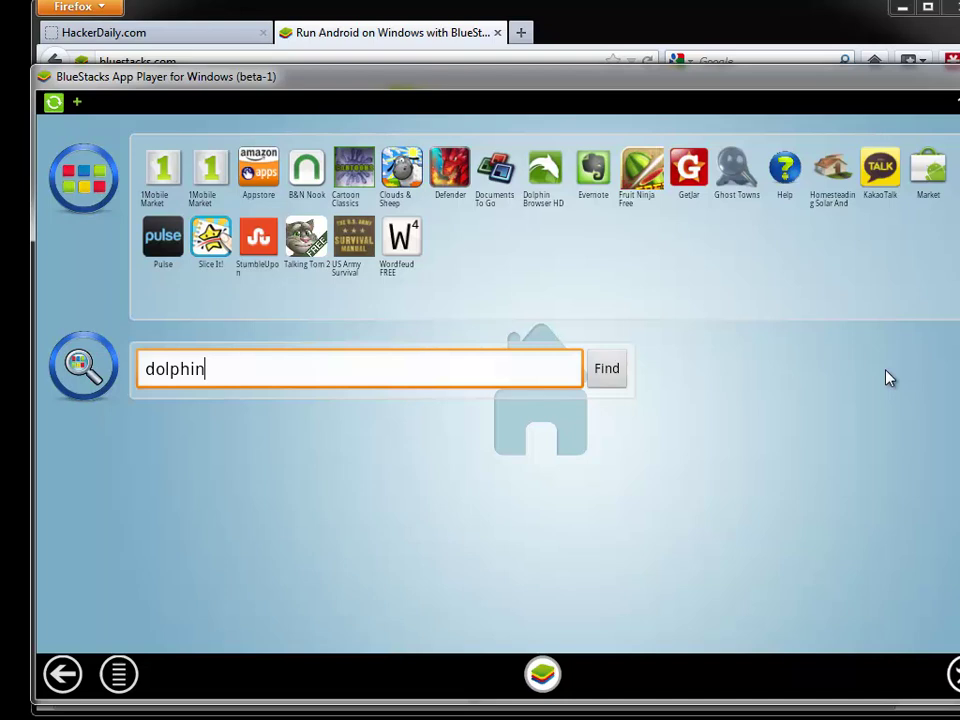
- Switch Firefox to the HackerDaily.com tab
{"action": "left_click", "coordinate": [170, 34]}
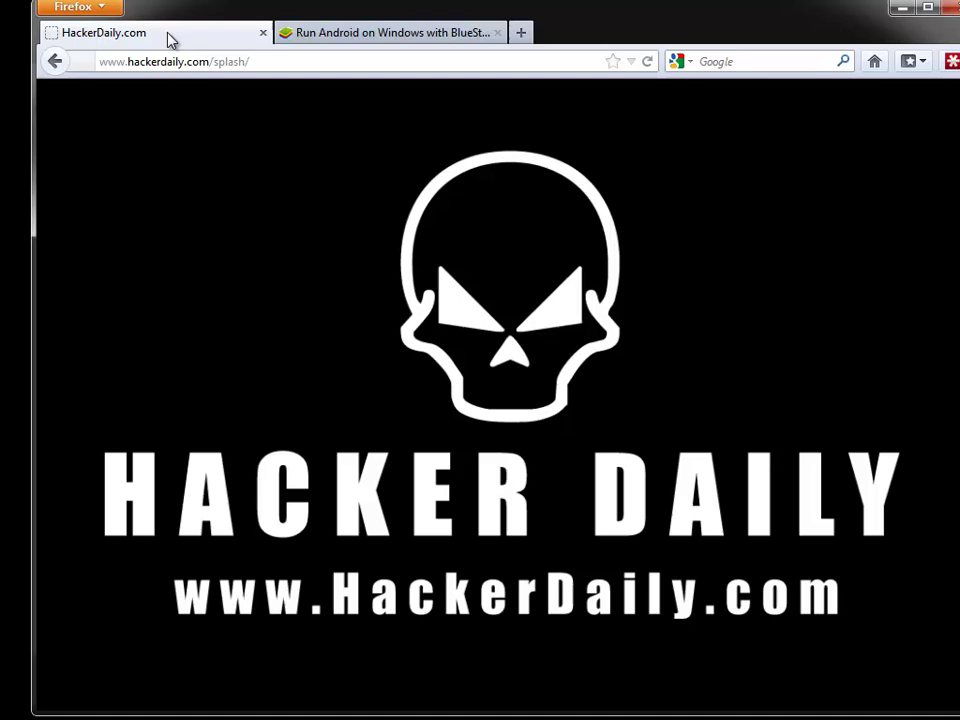